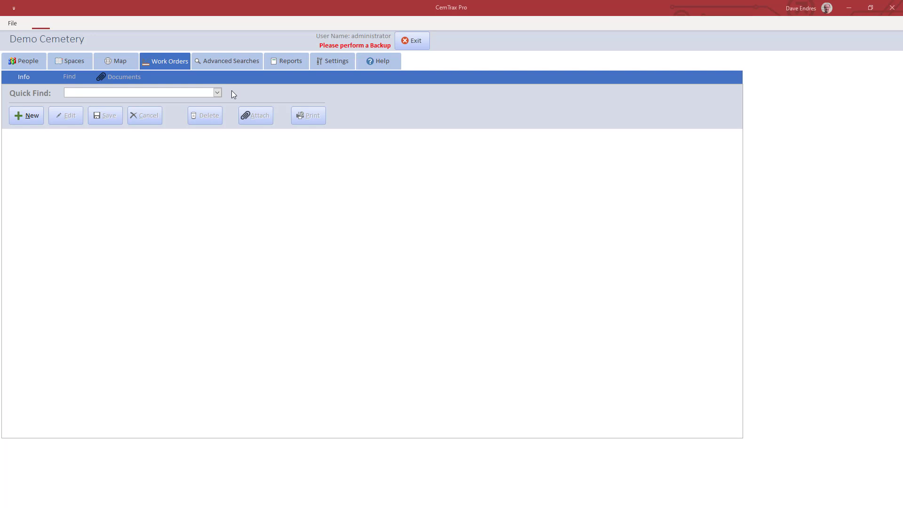
Step: Create a new work order, entering its work order number, the date 4/1/2020 and High priority
click(35, 120)
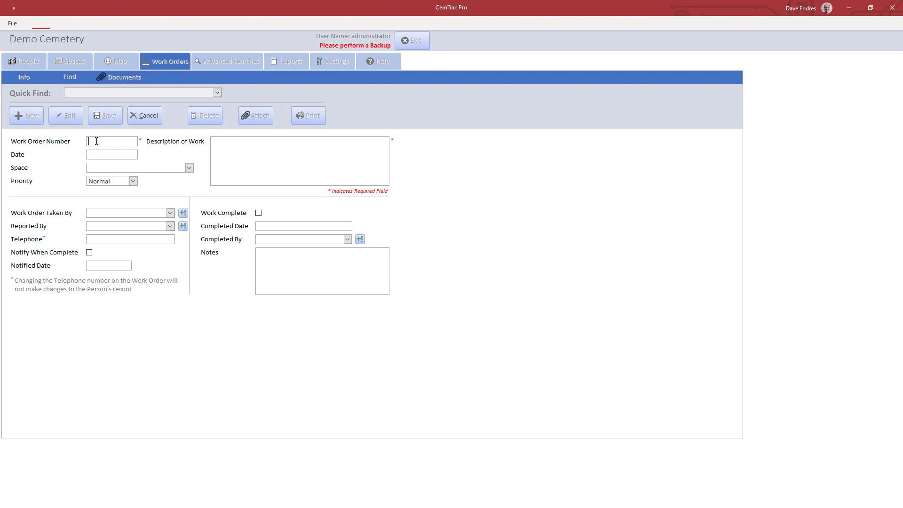
text(2020-001)
click(124, 150)
text(4/1/2020)
click(120, 166)
click(133, 181)
click(129, 192)
Step: Describe the work as "Cemetery sign was damaged in a storm on 3/31/2020. Please fix bottom of sign." and save the work order
click(269, 155)
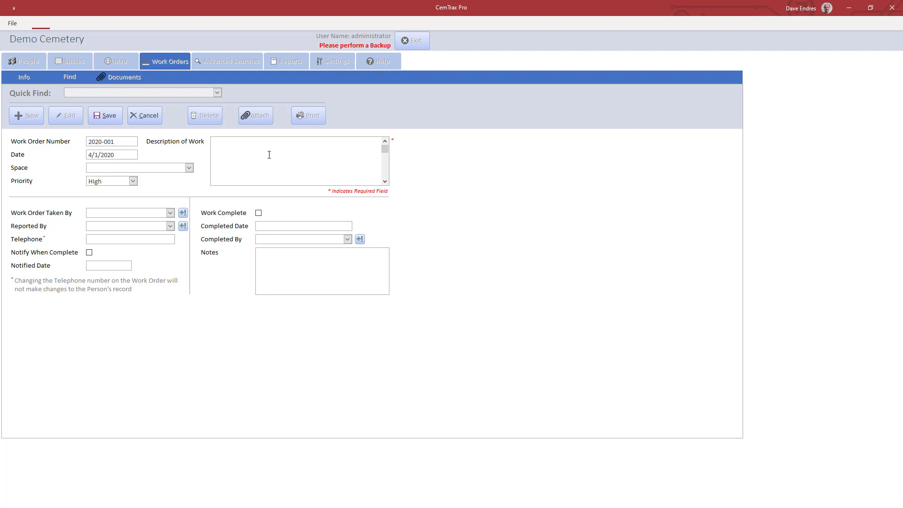
text(Cemetery sign was damaged in a storm on)
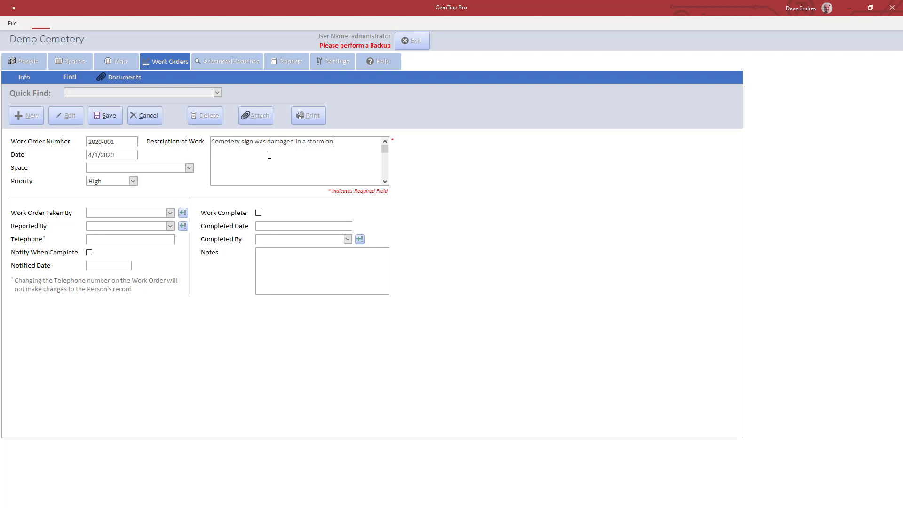
text( 3)
text(/31/2020)
text(Please f)
text(ix bottom )
text(of)
text( sign.)
click(117, 123)
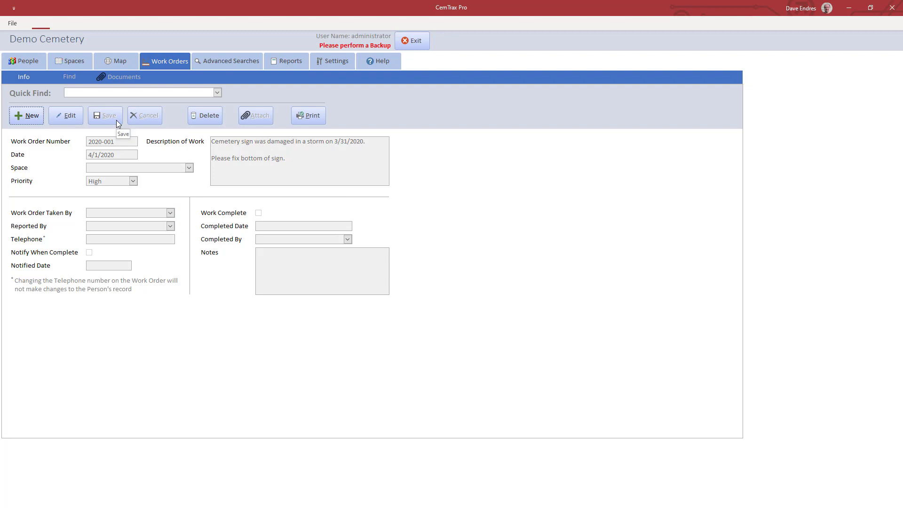
Step: Edit the sign repair work order to mark it complete on 4/2/2020, select who completed it, and save
click(75, 120)
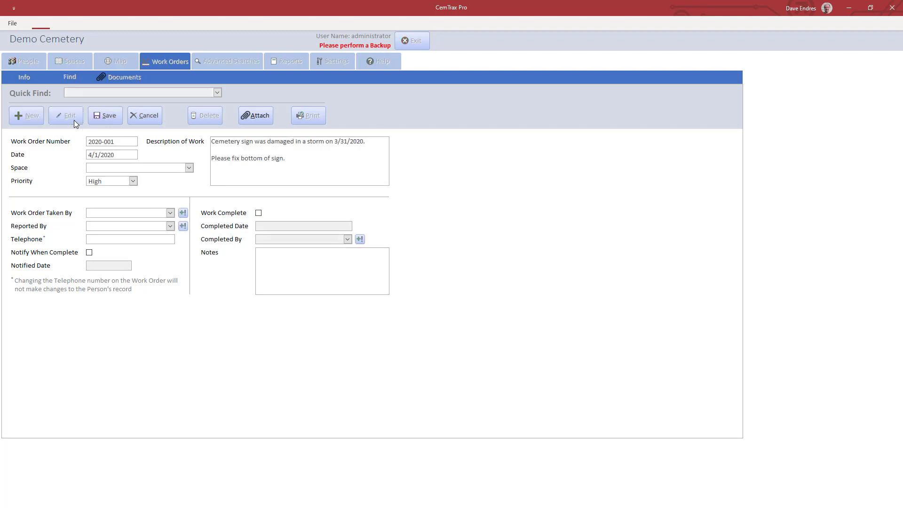
click(258, 213)
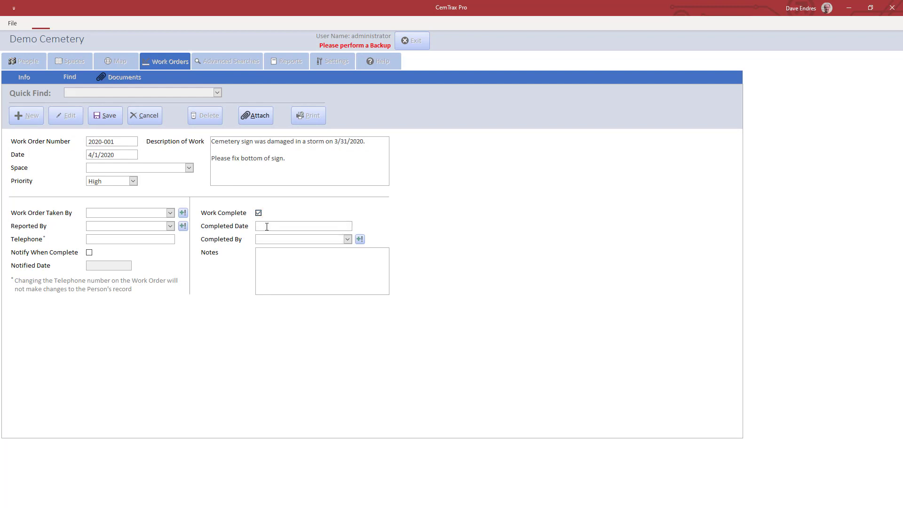
click(266, 226)
text(4/2/2020)
click(347, 239)
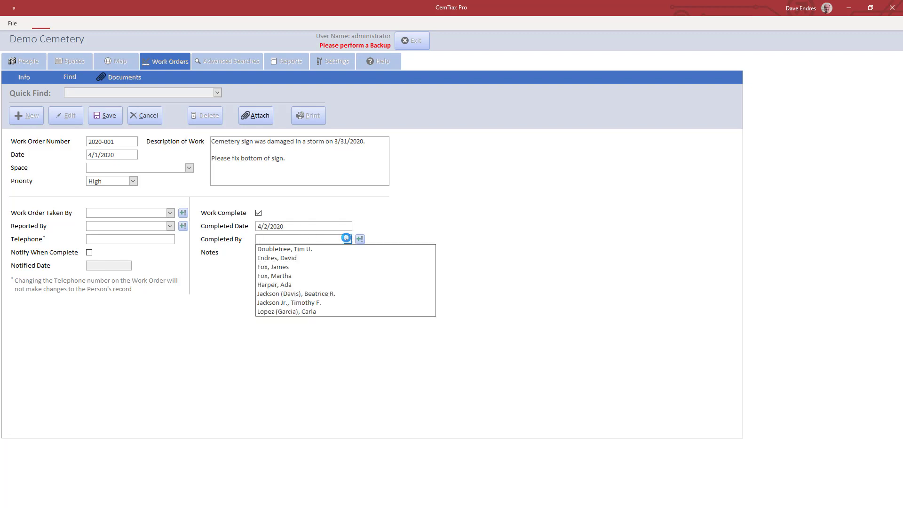
click(346, 258)
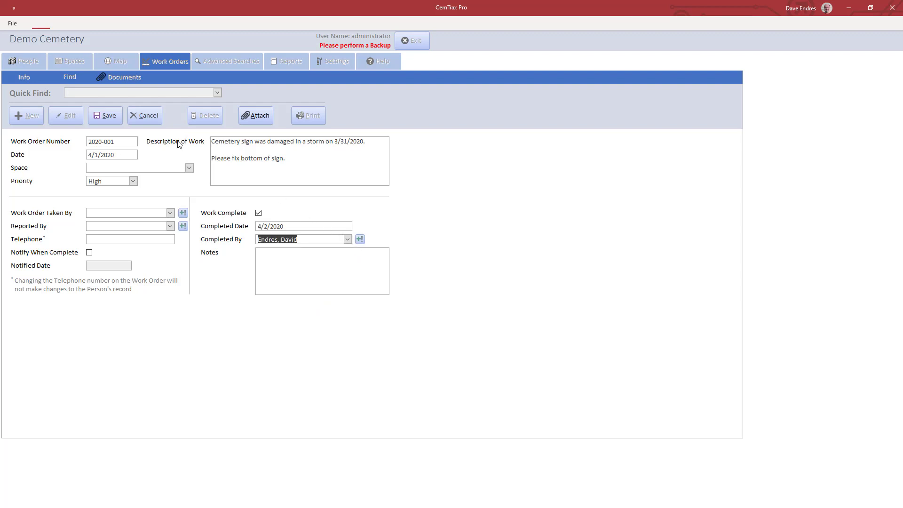
click(120, 117)
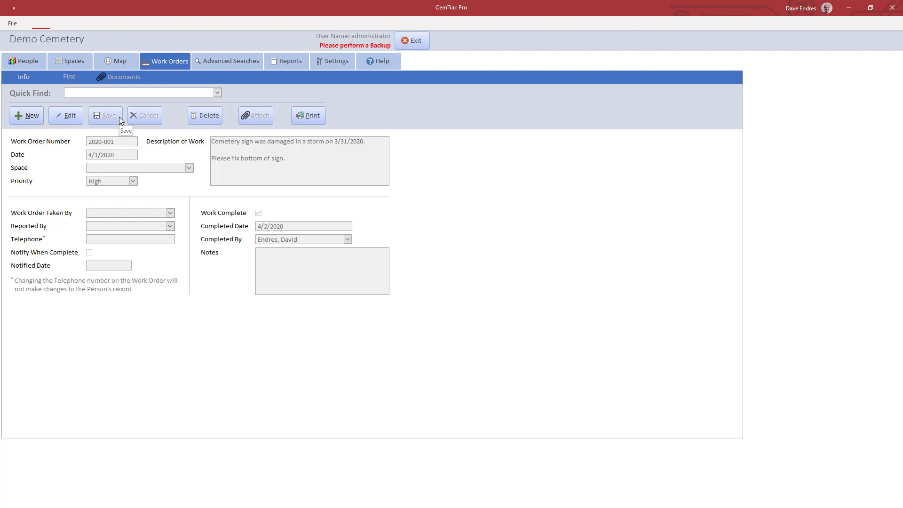
Step: Create another work order, entering its work order number and the date 8/5/2018, and keep Normal priority
click(41, 117)
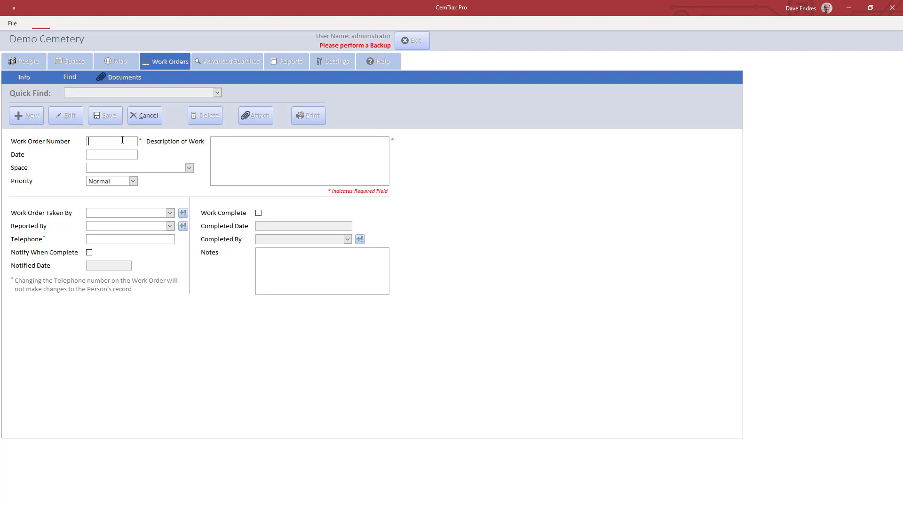
text(2018-015)
click(121, 151)
text(8/5/2018)
click(133, 181)
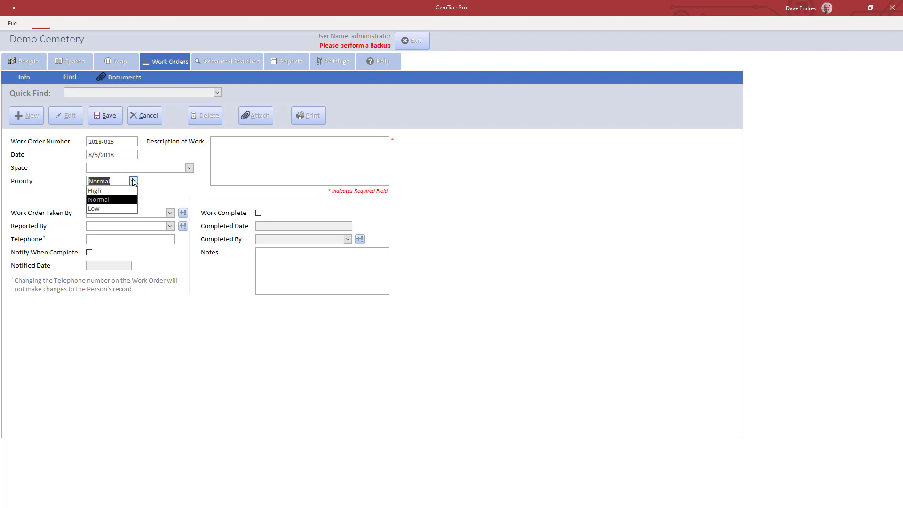
click(133, 182)
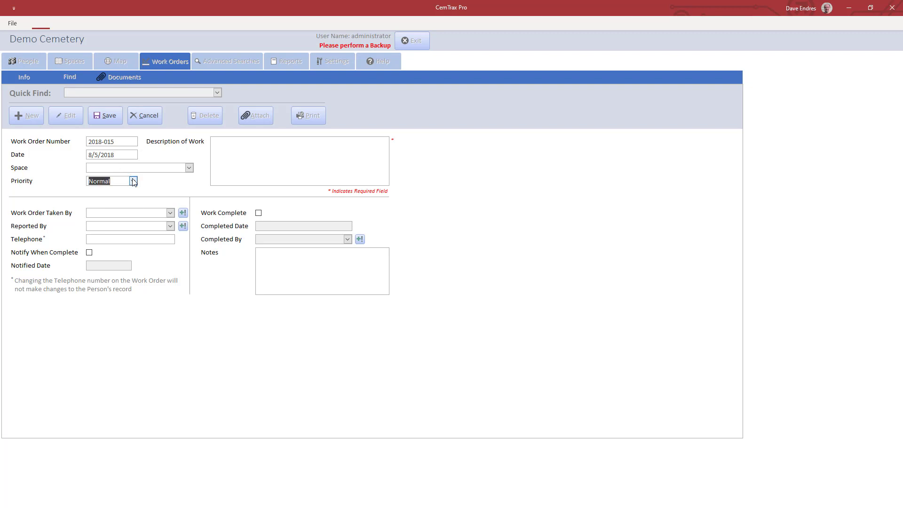
Step: Enter the work description "Mowing the grass.", mark the work complete on 8/5/2018, and save the work order
click(232, 149)
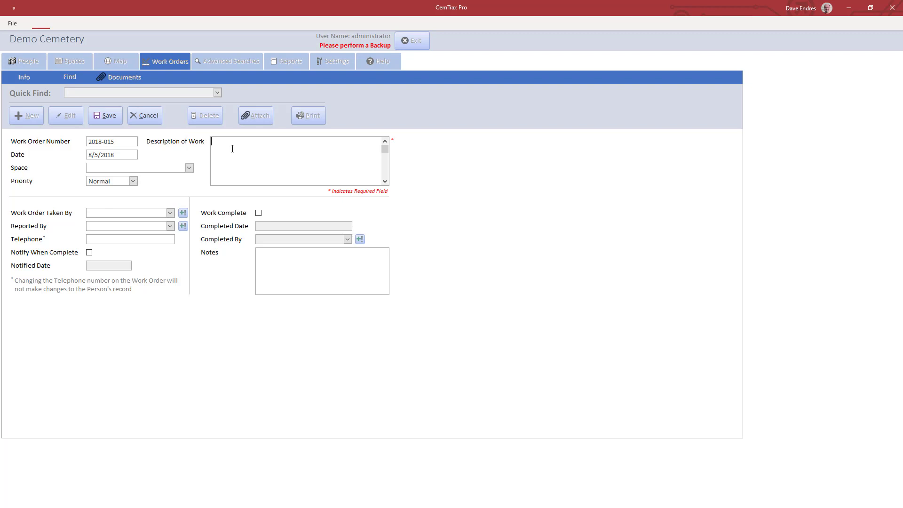
text(wing the grass.)
click(258, 214)
click(267, 225)
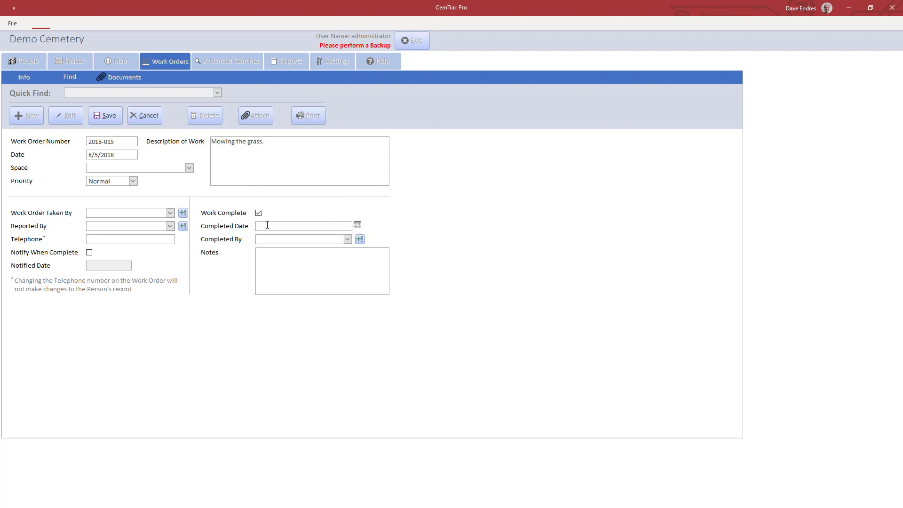
text(8/5/2018)
click(117, 120)
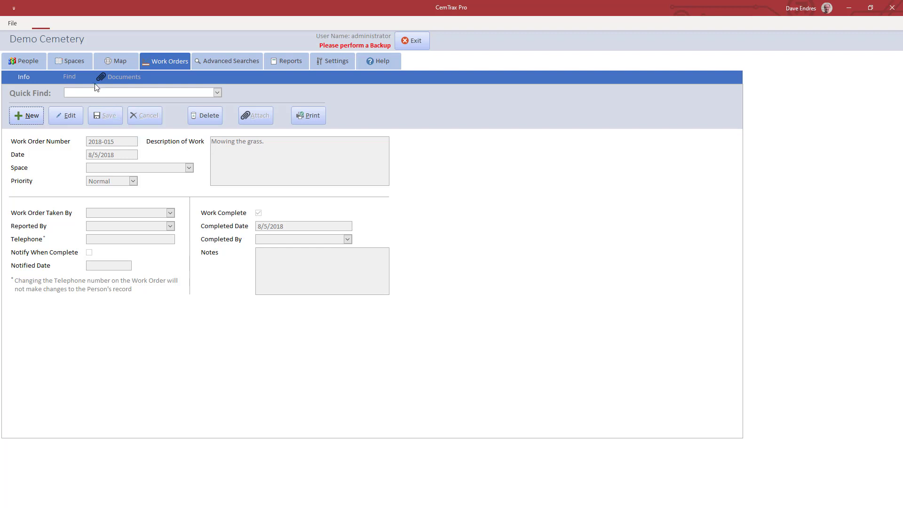
Step: Open the searchable list of work orders and go to its start date filter
click(77, 78)
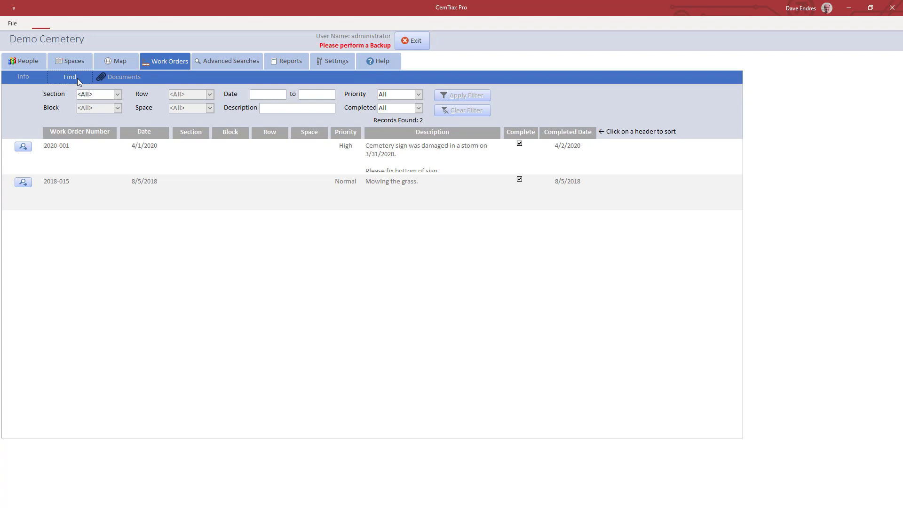
click(263, 94)
Step: Filter the people in Advanced Searches by a person's first name, and clear the filter again
click(258, 66)
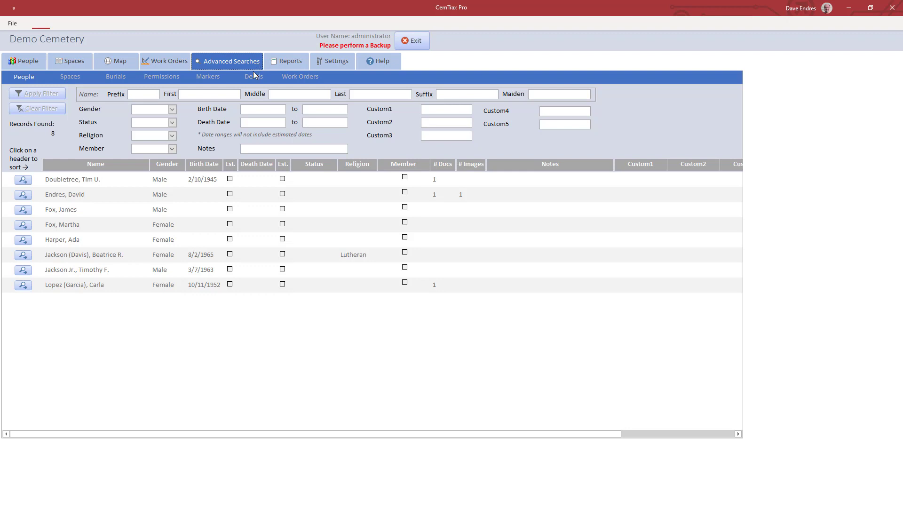
click(226, 96)
text(tim)
click(61, 92)
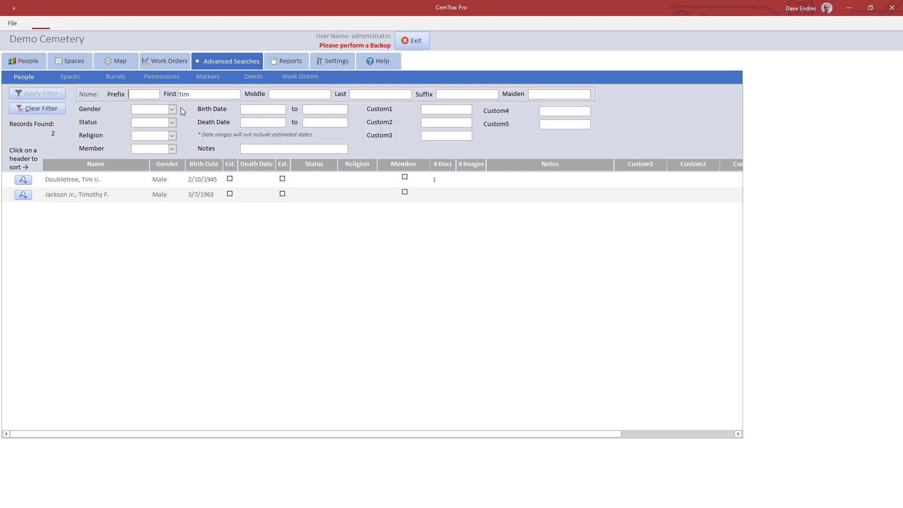
click(45, 112)
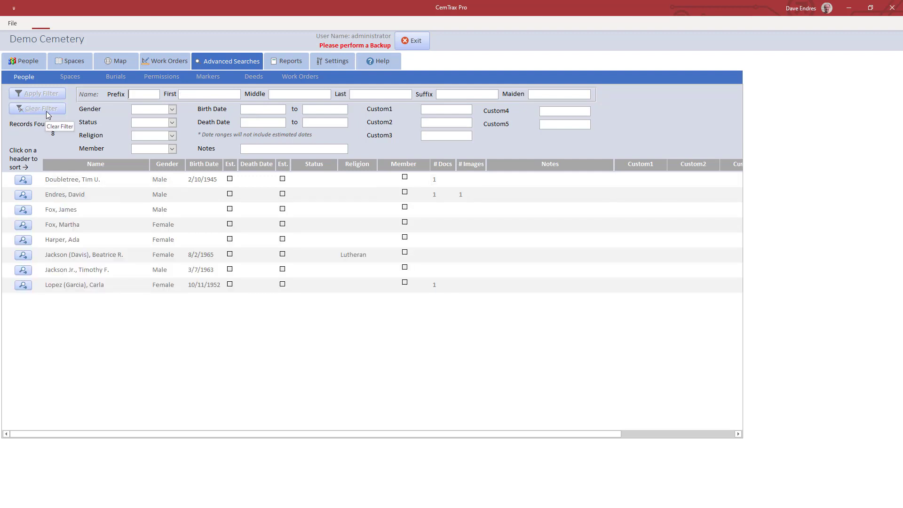
Step: Sort the advanced search list of spaces by status in both directions, and restore the default order
click(84, 78)
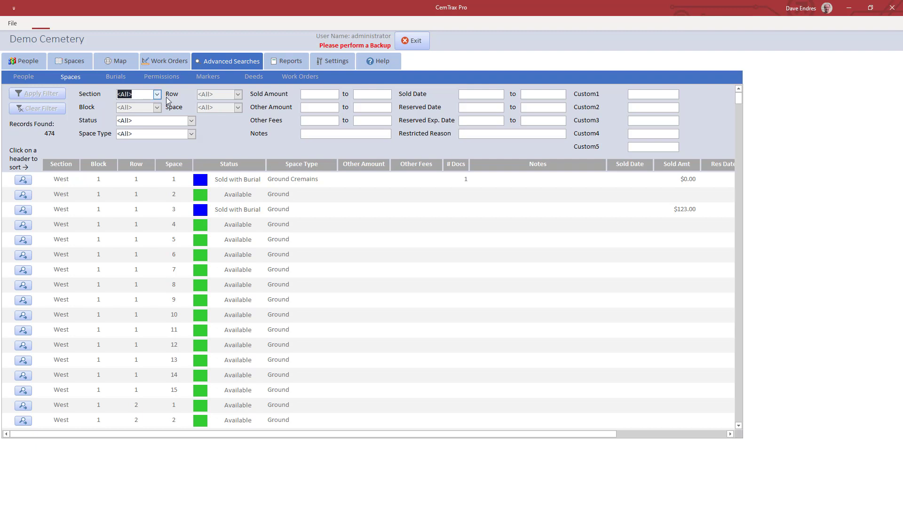
click(247, 166)
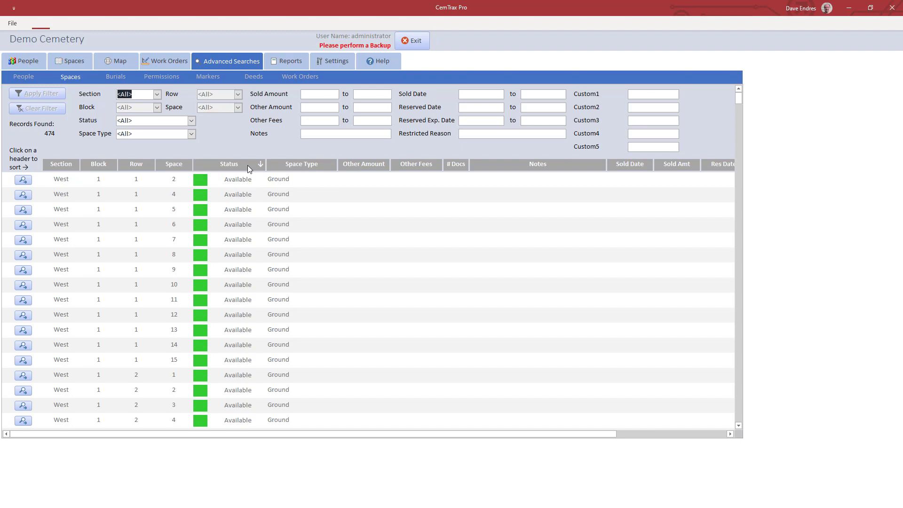
click(247, 166)
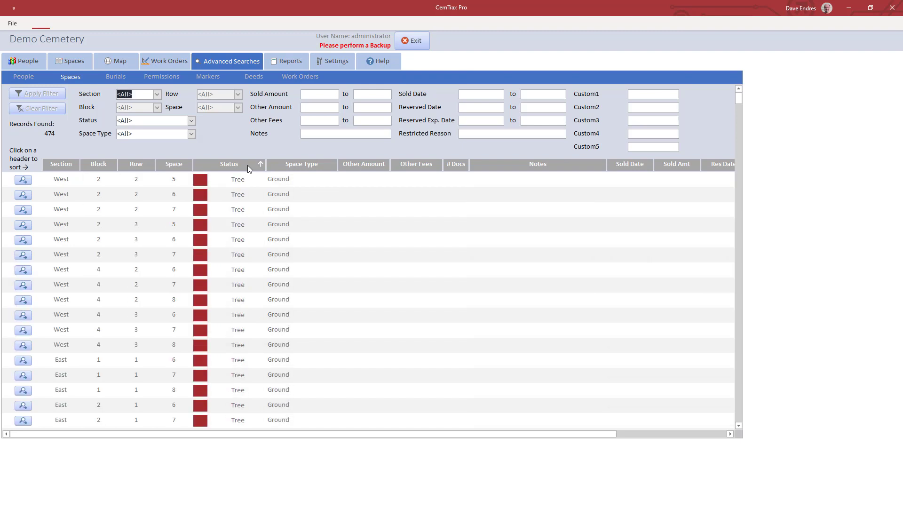
click(247, 165)
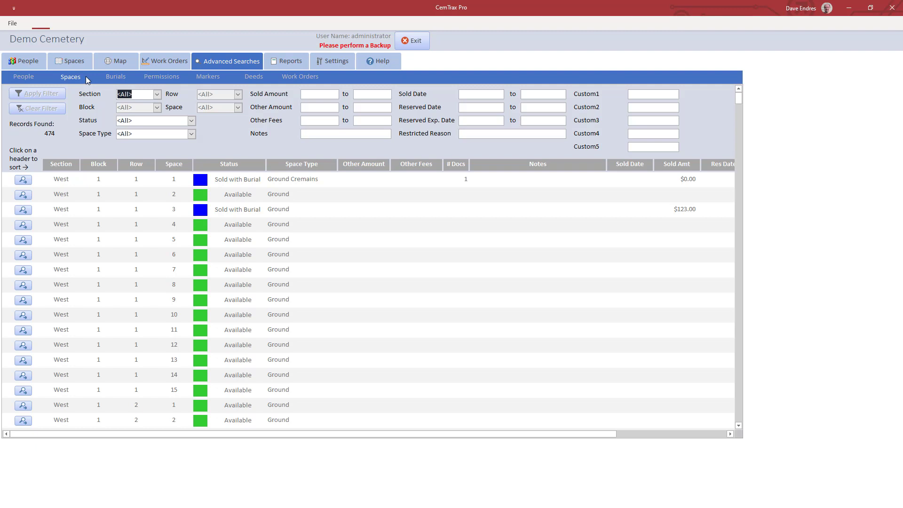
Step: Review the advanced search lists for burials, permissions, markers, deeds and work orders
click(130, 77)
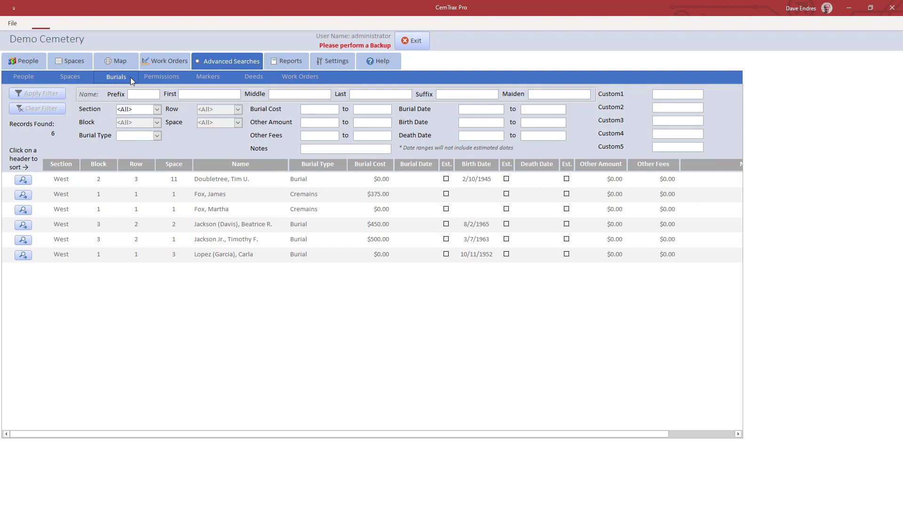
click(182, 77)
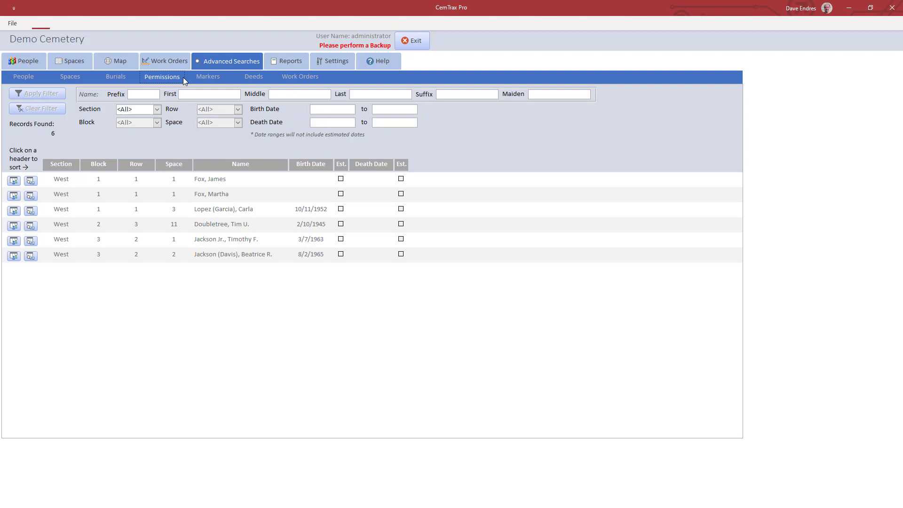
click(227, 77)
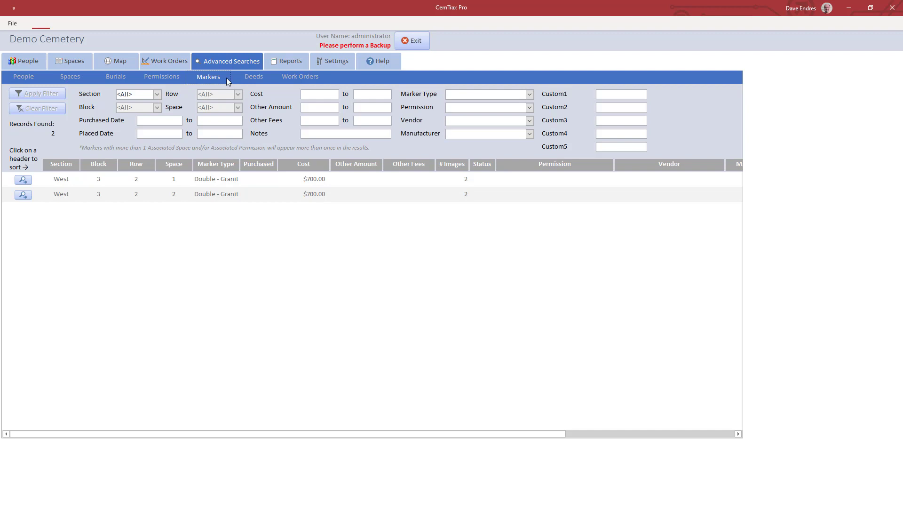
click(266, 77)
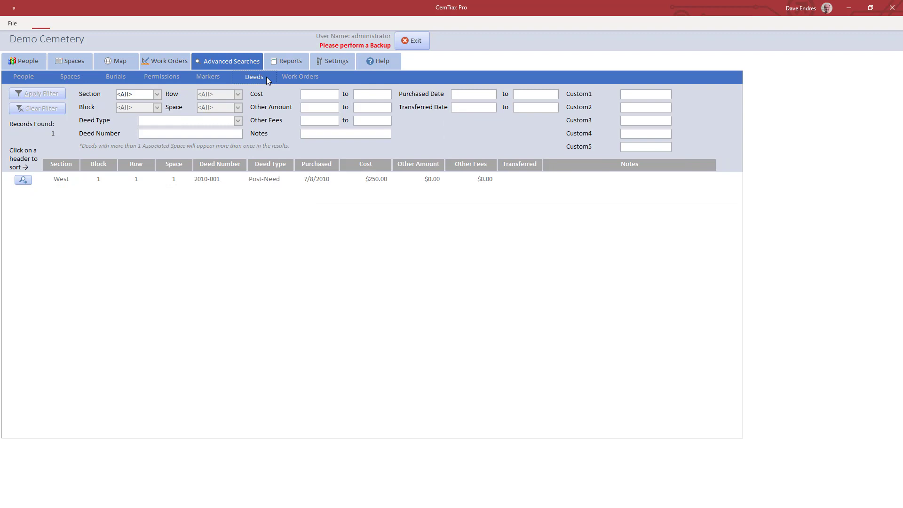
click(322, 78)
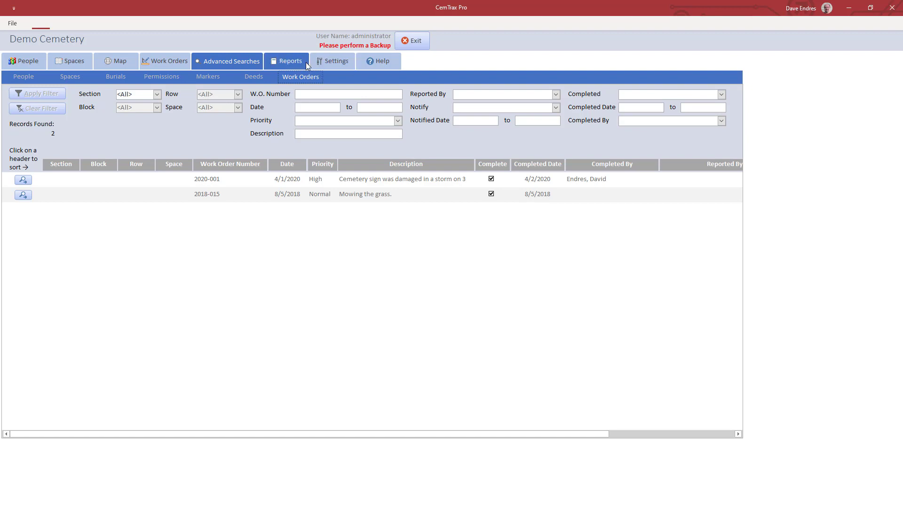
Step: Review the report names offered in each report category, from Space Status and Burials through Custom and Other
click(306, 65)
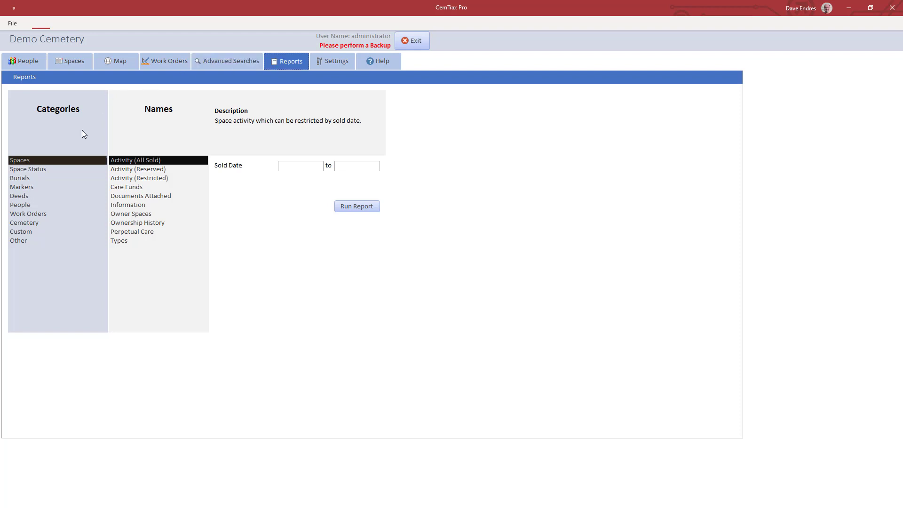
click(62, 172)
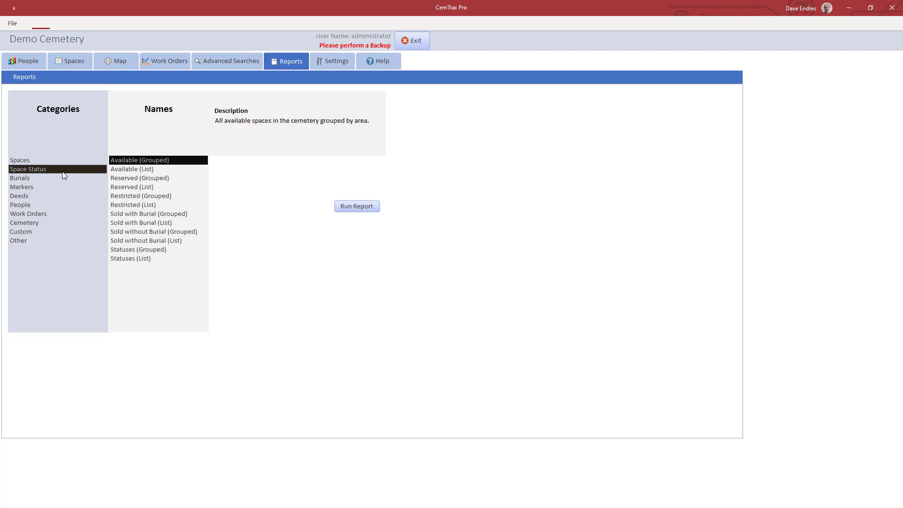
click(60, 180)
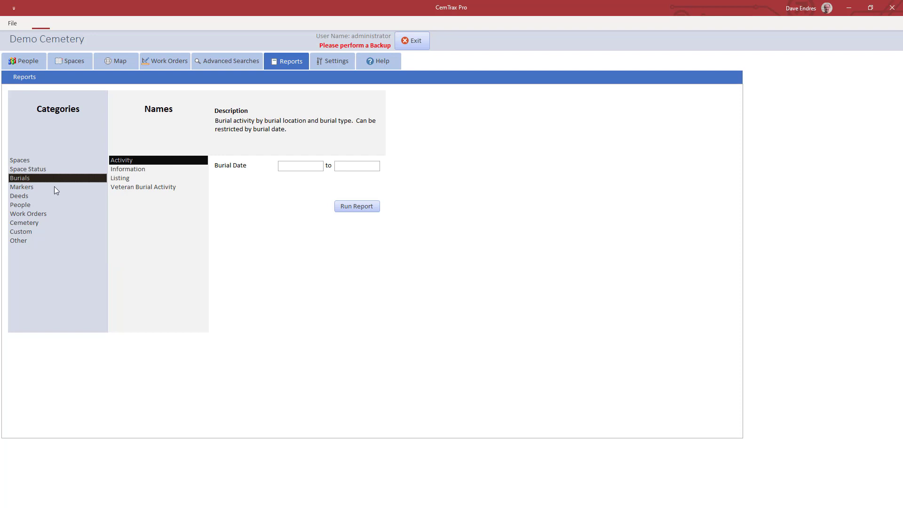
click(56, 189)
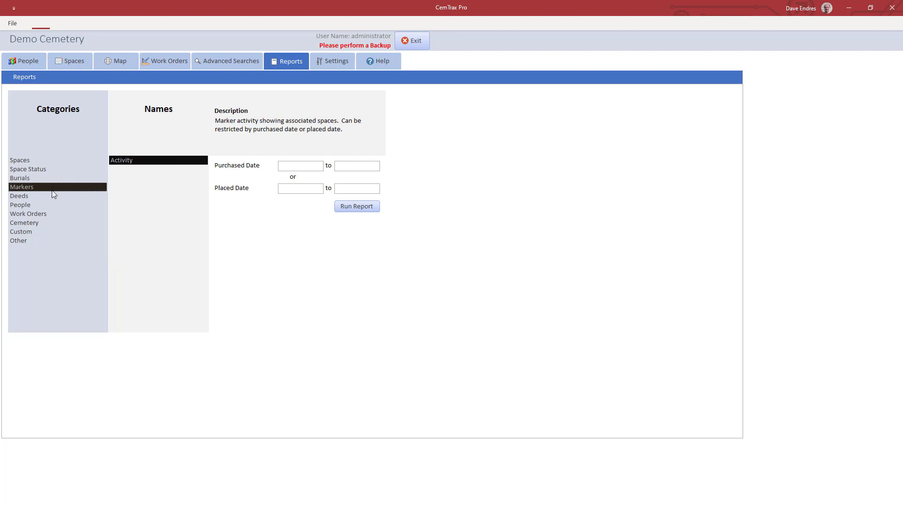
click(52, 197)
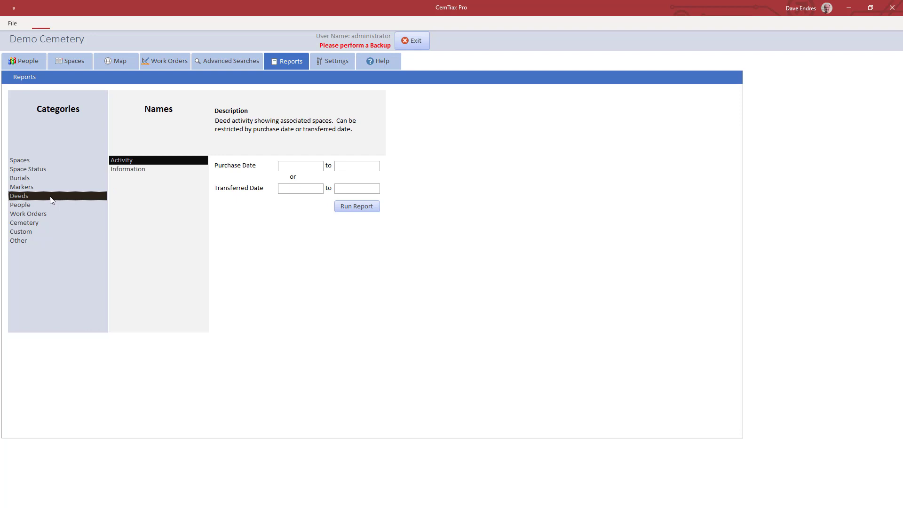
click(46, 207)
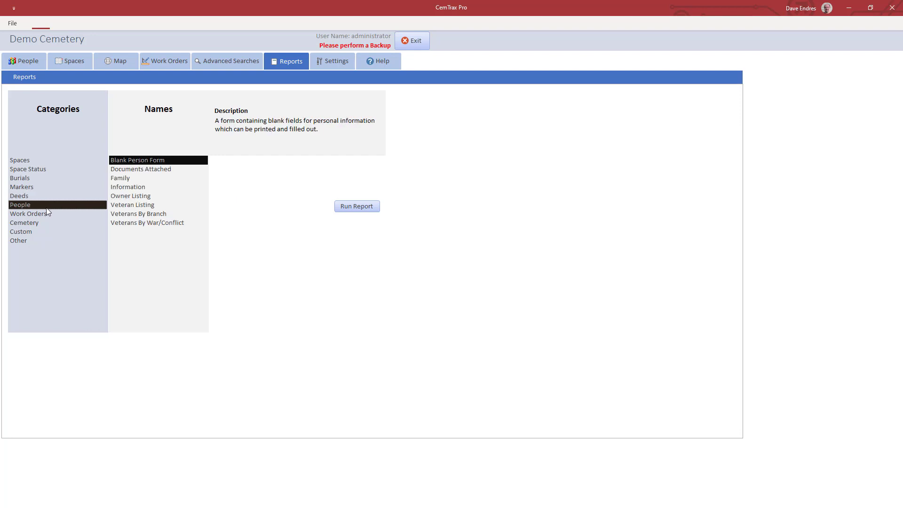
click(49, 214)
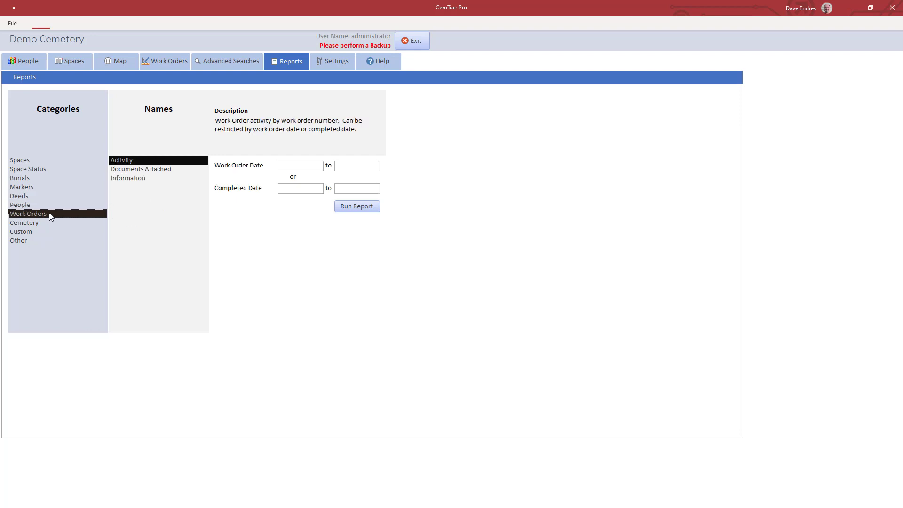
click(43, 224)
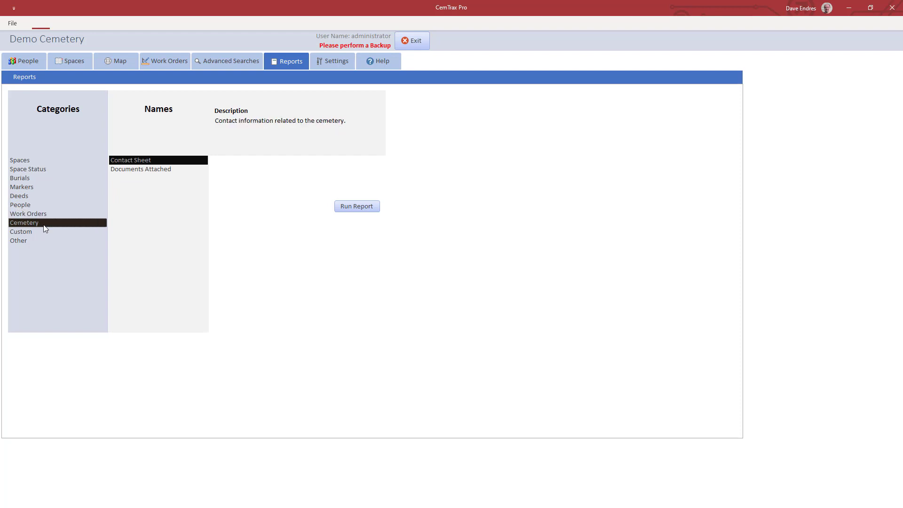
click(42, 232)
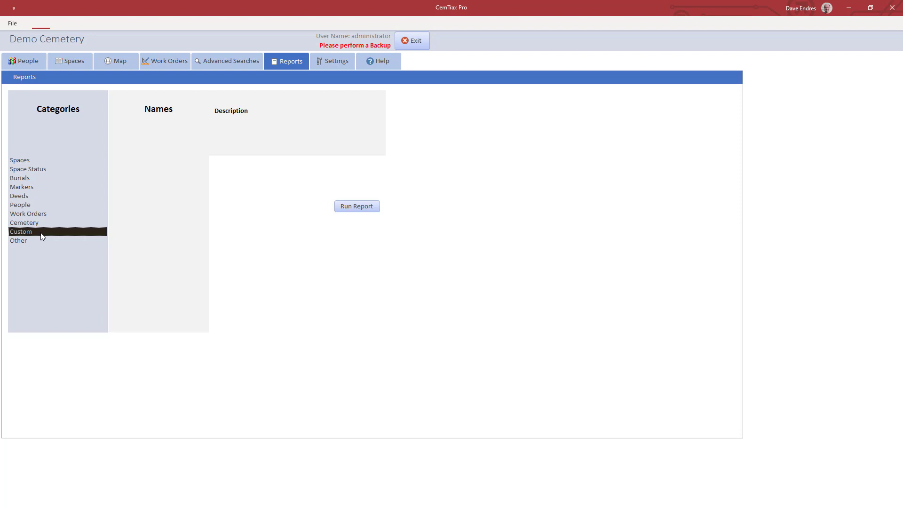
click(39, 243)
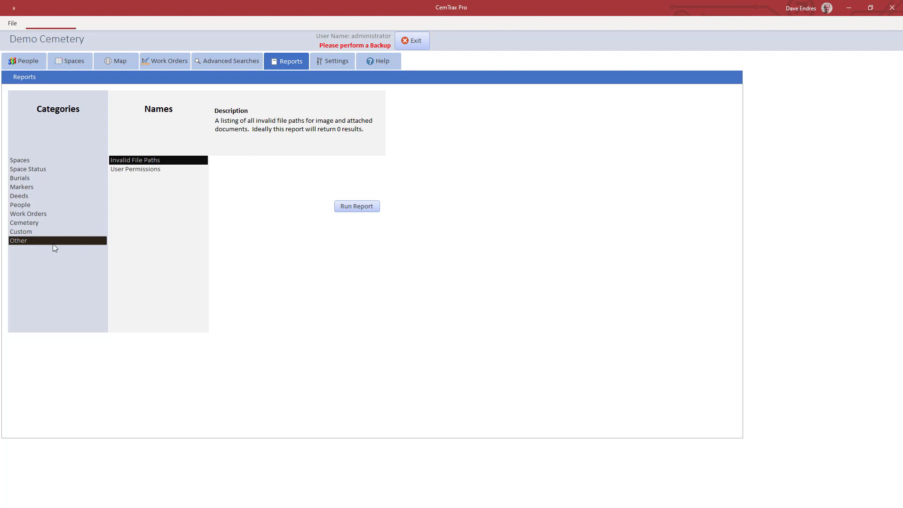
Step: Run the Spaces report Activity (All Sold) for sold dates 1/1/2010 to 12/31/2010, and close its print preview
click(65, 160)
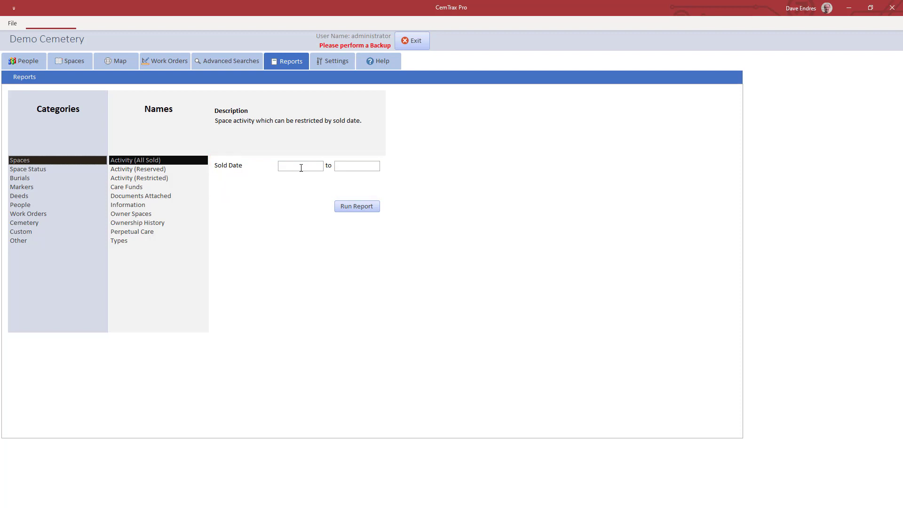
click(301, 168)
text(1/1/2010)
key(Tab)
text(12/31/2010)
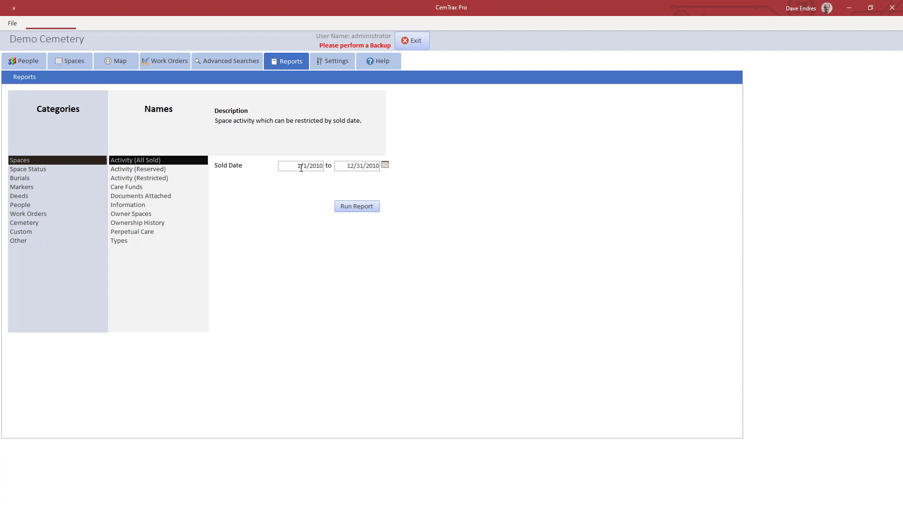
click(356, 207)
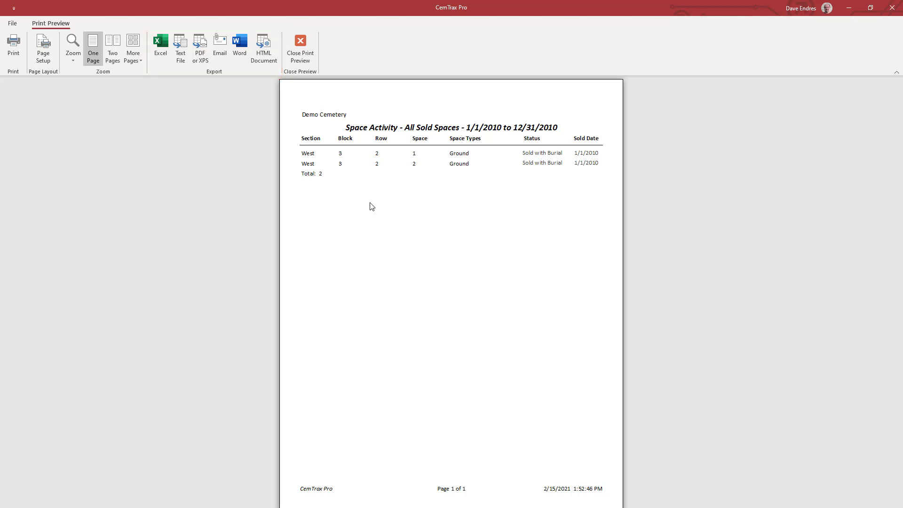
click(300, 60)
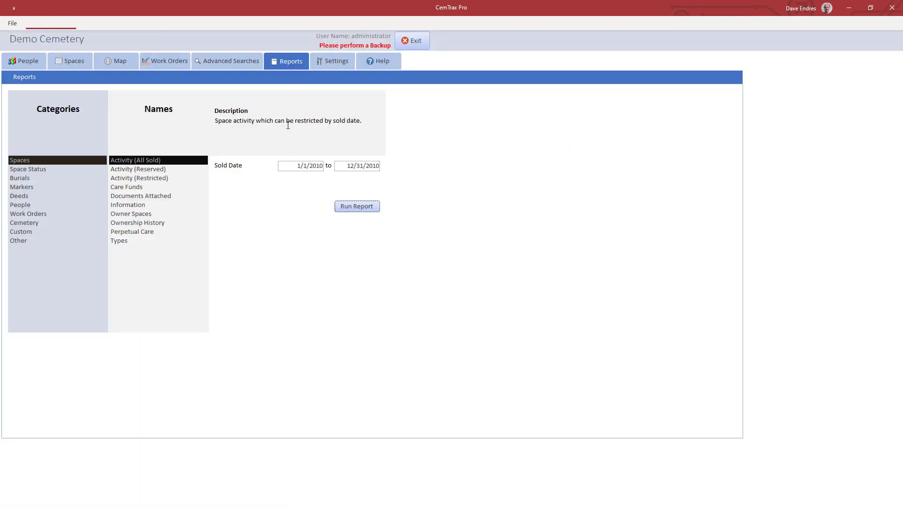